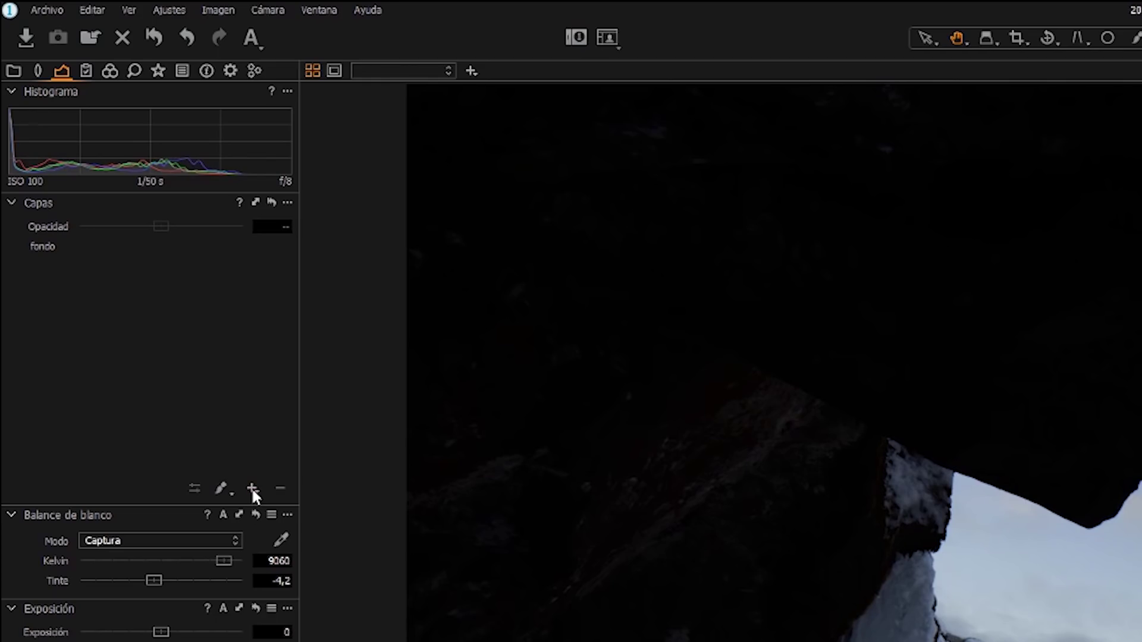
# Add a new layer above the background and set its type to Clonar
pyautogui.click(252, 491)
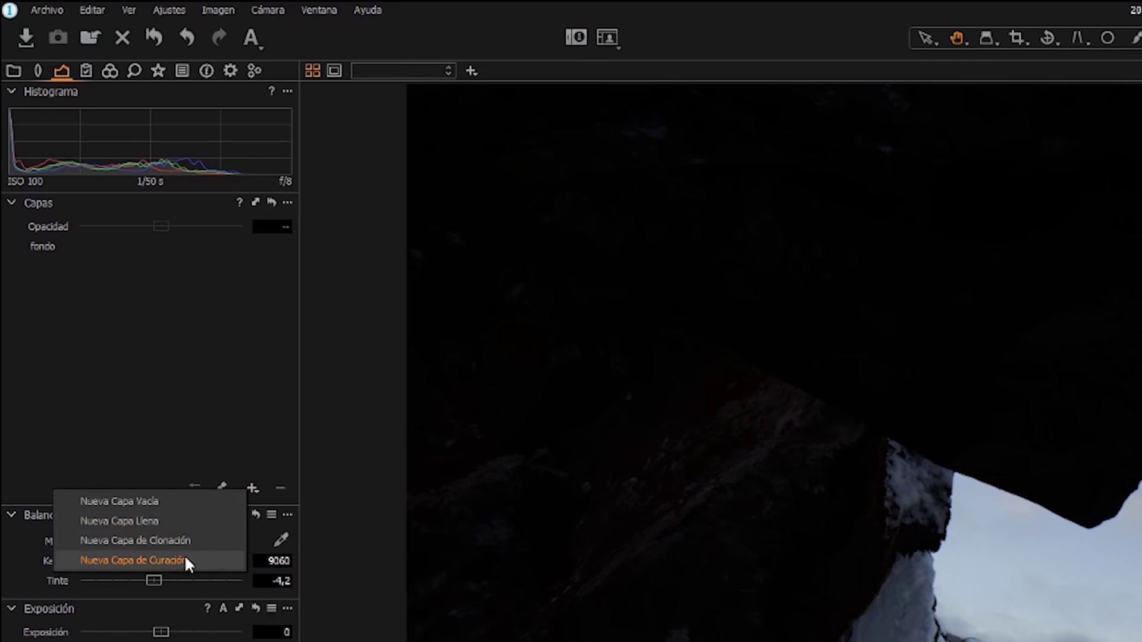
pyautogui.click(262, 436)
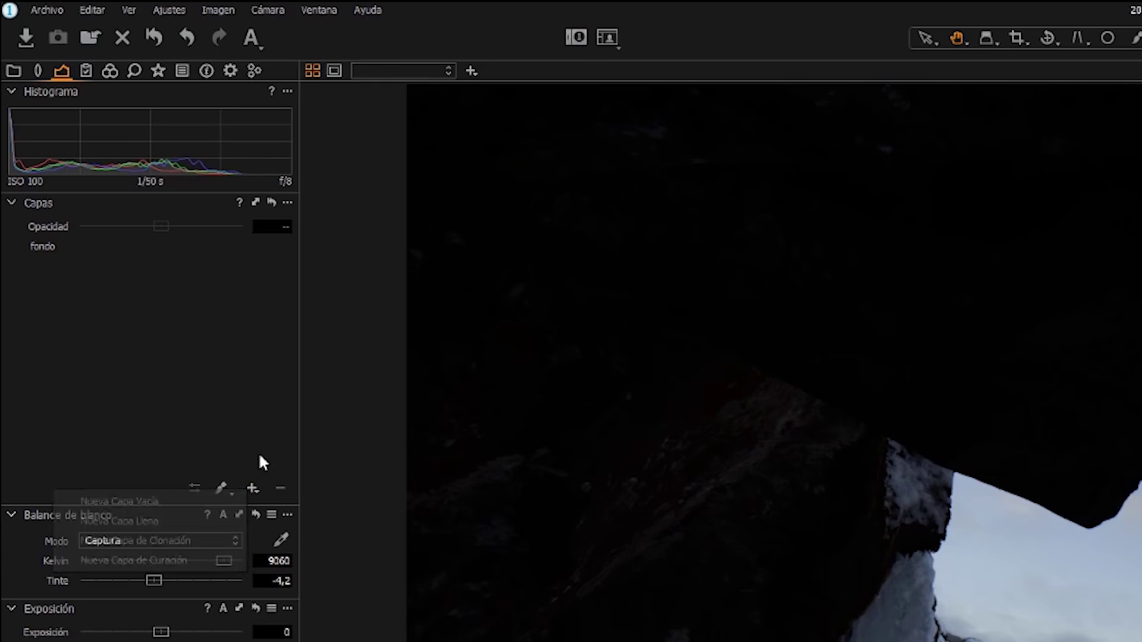
pyautogui.click(252, 486)
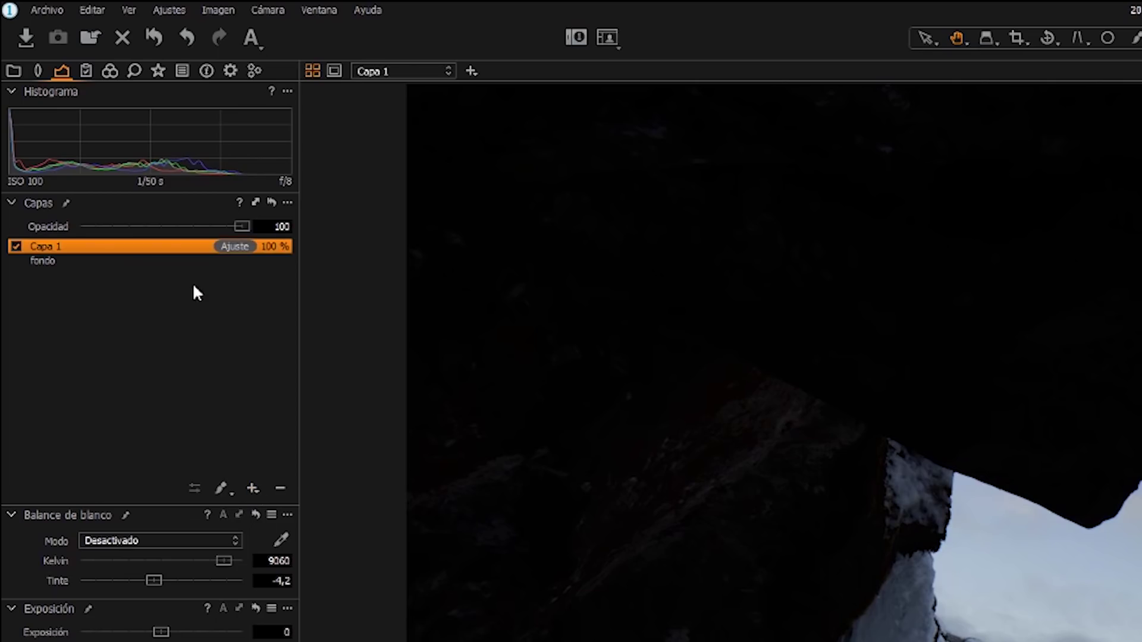
pyautogui.click(236, 247)
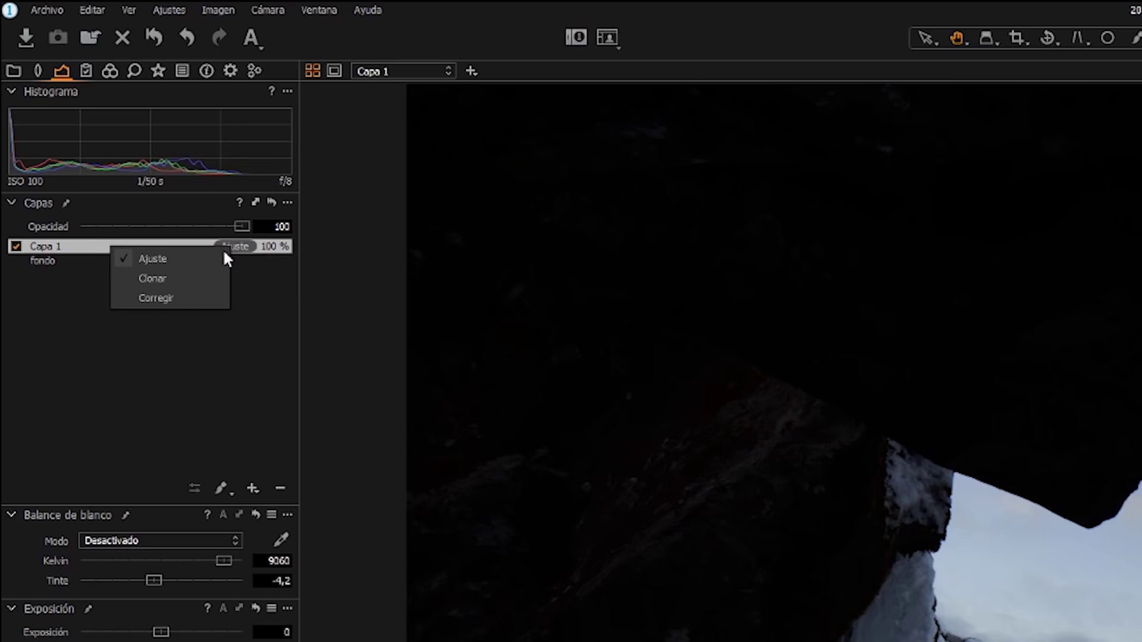
pyautogui.click(187, 283)
# Rename the new layer as Clonar
pyautogui.doubleClick(66, 250)
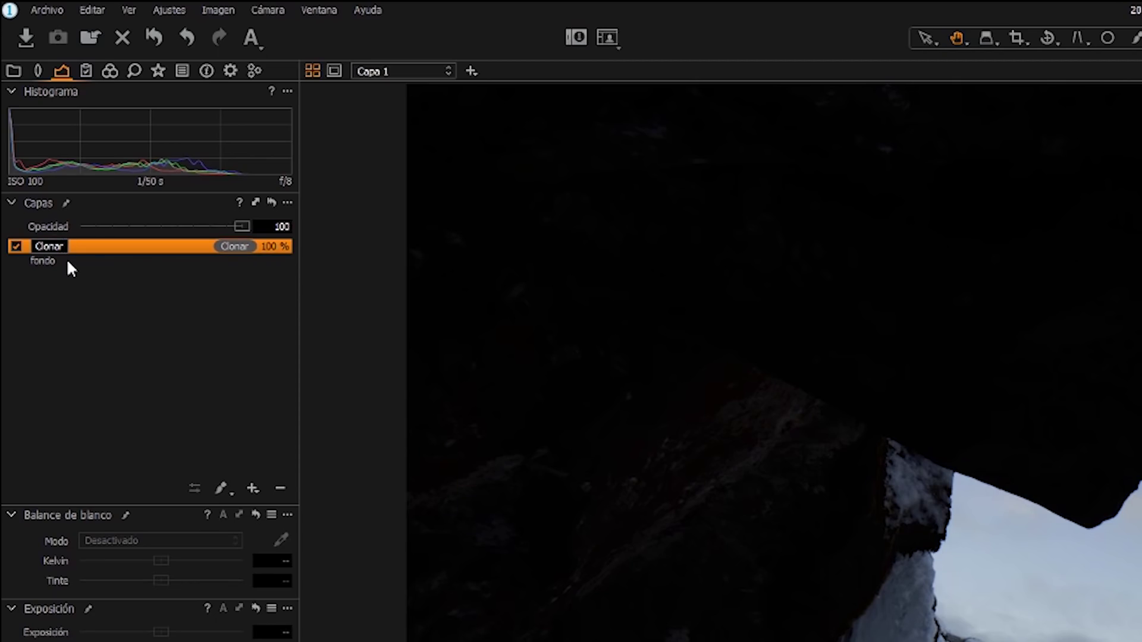
pyautogui.write('Clonar')
pyautogui.press('Return')
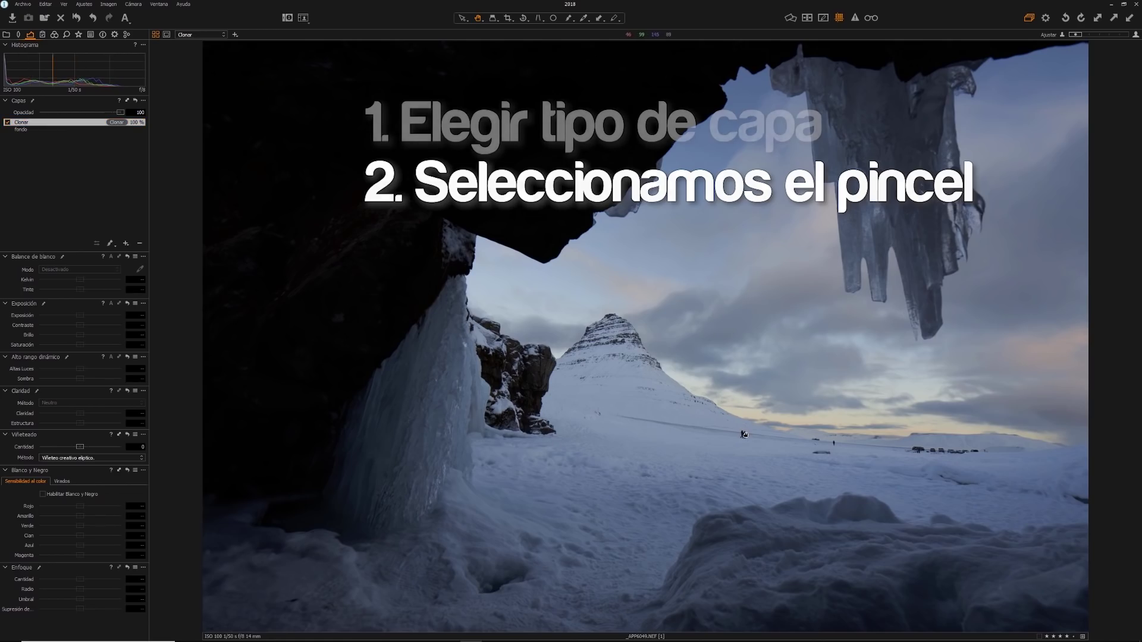
# Paint the clone mask with the brush over the two people walking beside the road, working at 100% zoom
pyautogui.doubleClick(745, 434)
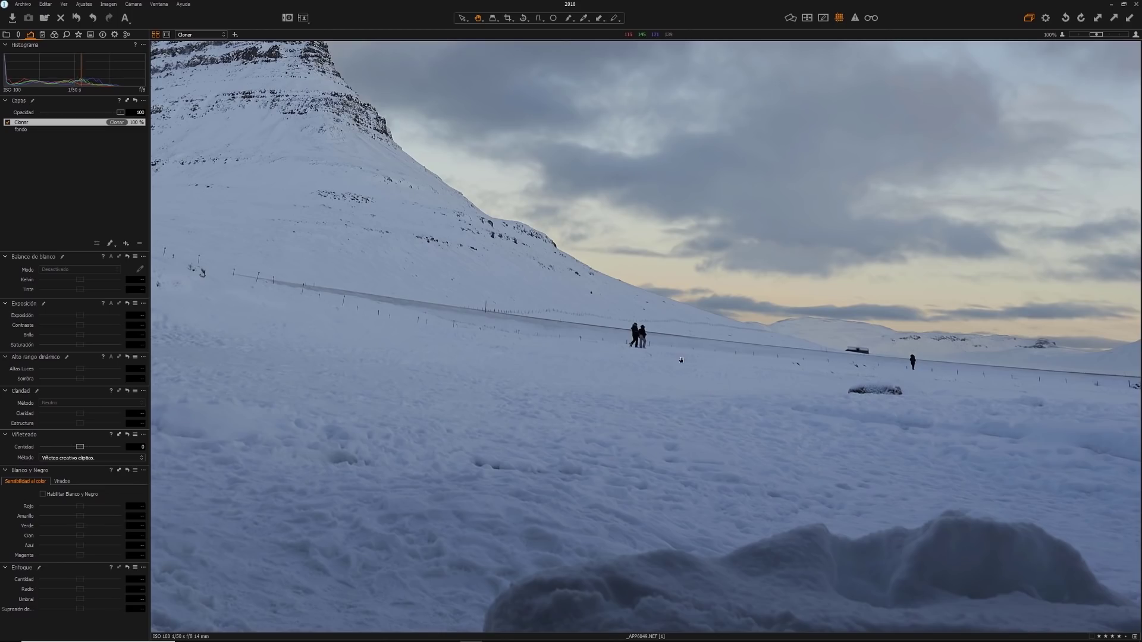
pyautogui.press('b')
pyautogui.rightClick(603, 387)
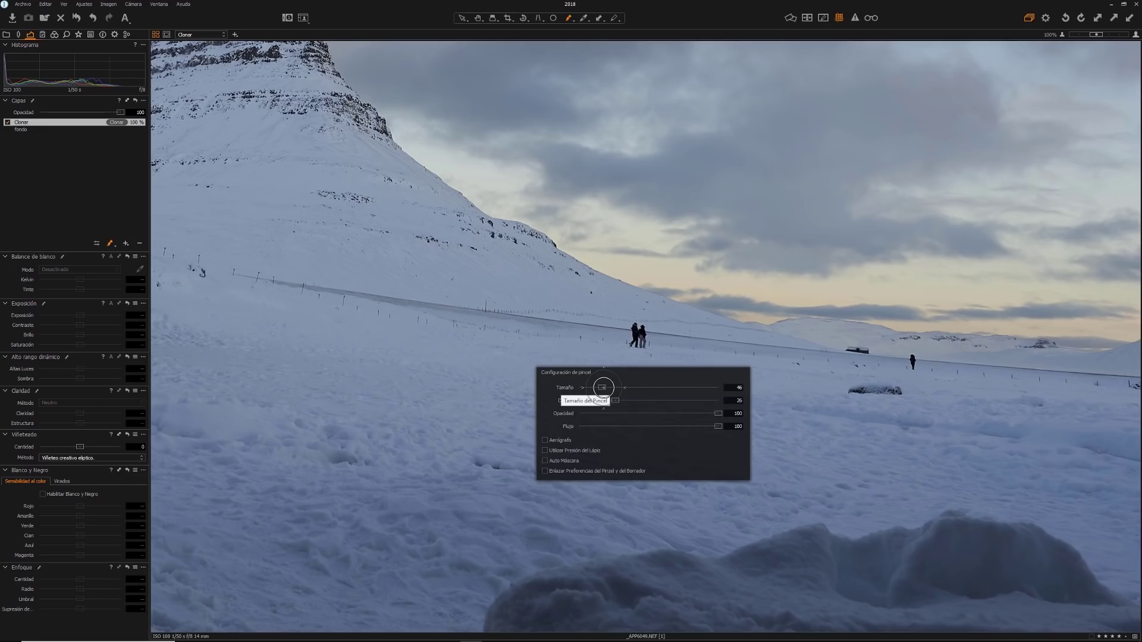
pyautogui.moveTo(614, 400)
pyautogui.mouseDown()
pyautogui.moveTo(724, 399)
pyautogui.moveTo(581, 401)
pyautogui.moveTo(614, 405)
pyautogui.mouseUp()
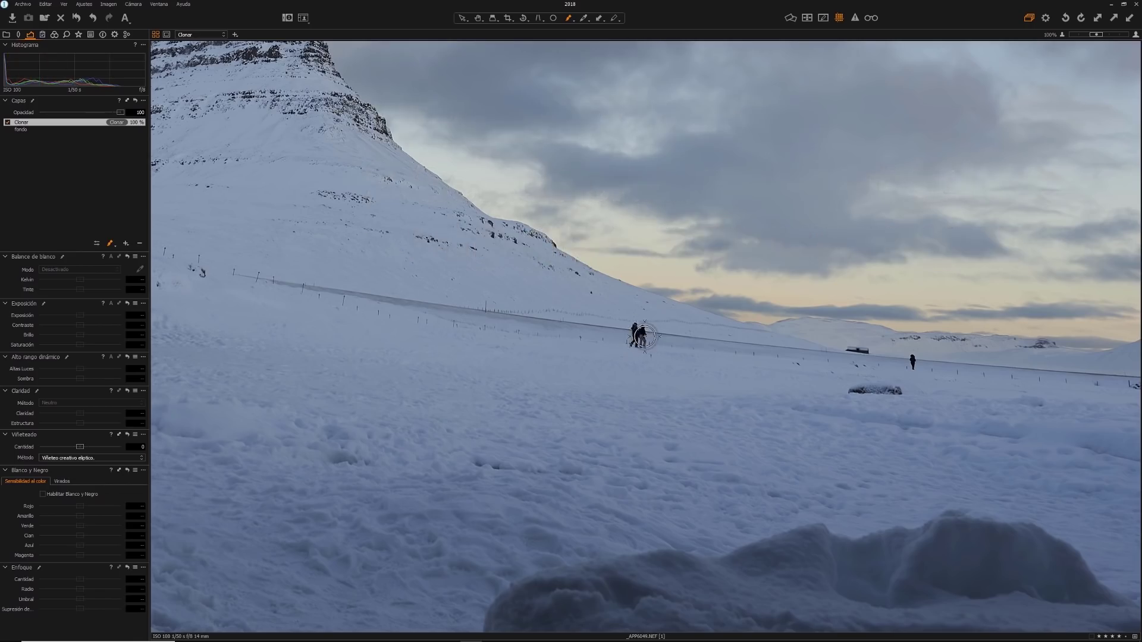
pyautogui.moveTo(633, 330); pyautogui.dragTo(642, 347)
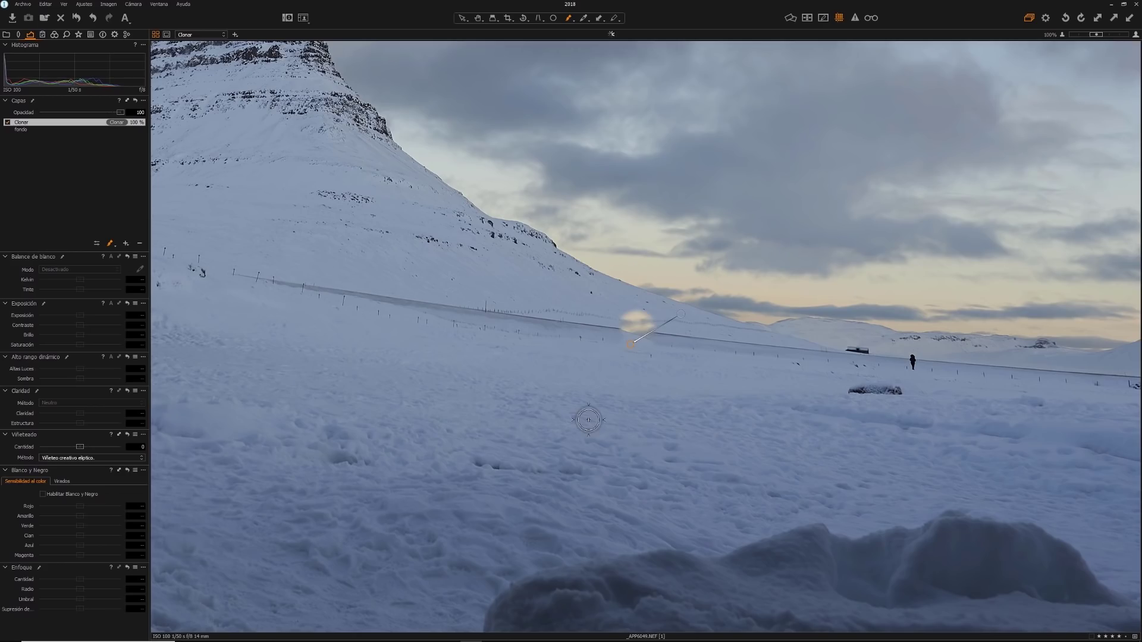
pyautogui.click(630, 344)
pyautogui.press('m')
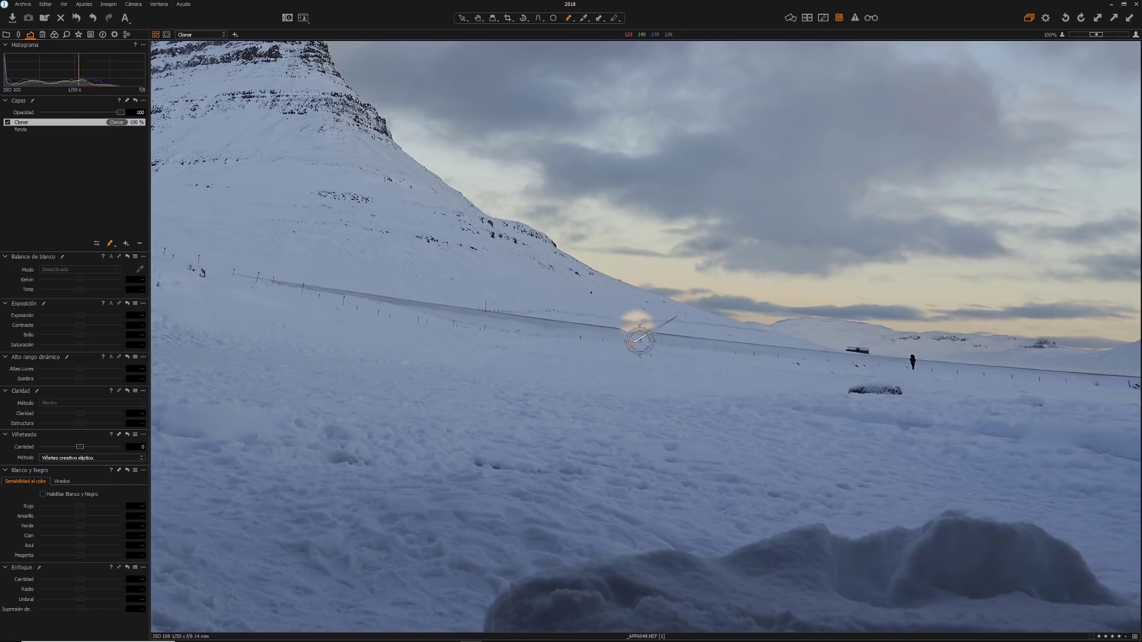
# Reposition the clone source for the two people, trying the sky before placing it beside the road to their left
pyautogui.keyDown('alt'); pyautogui.click(680, 314); pyautogui.keyUp('alt')
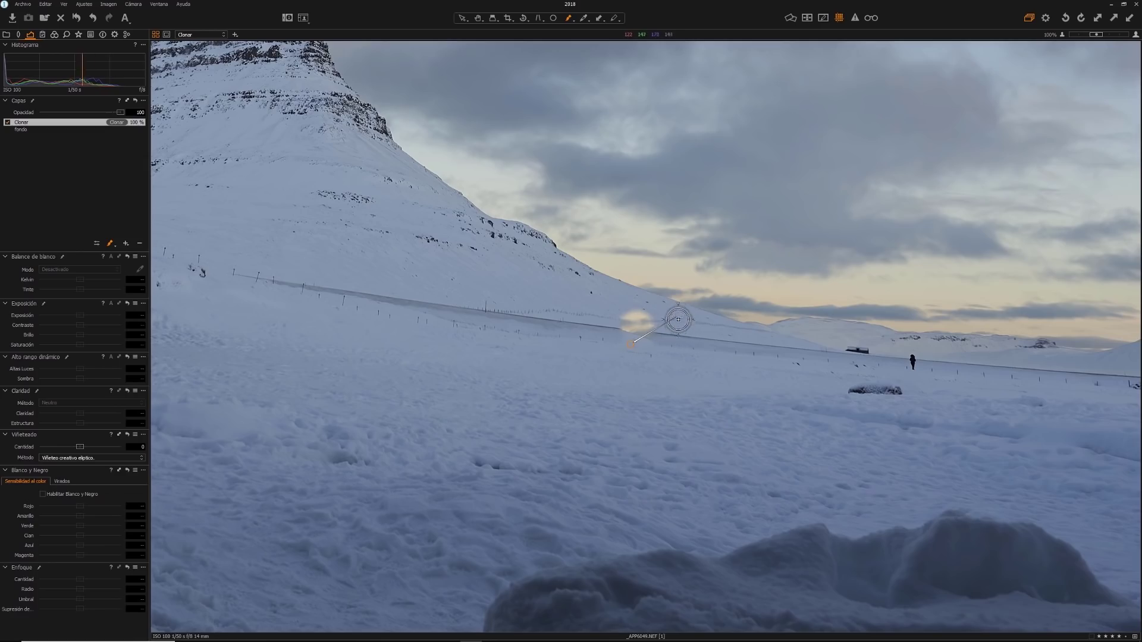
pyautogui.moveTo(681, 315)
pyautogui.mouseDown()
pyautogui.moveTo(664, 303)
pyautogui.moveTo(721, 284)
pyautogui.moveTo(678, 300)
pyautogui.moveTo(693, 215)
pyautogui.moveTo(716, 194)
pyautogui.mouseUp()
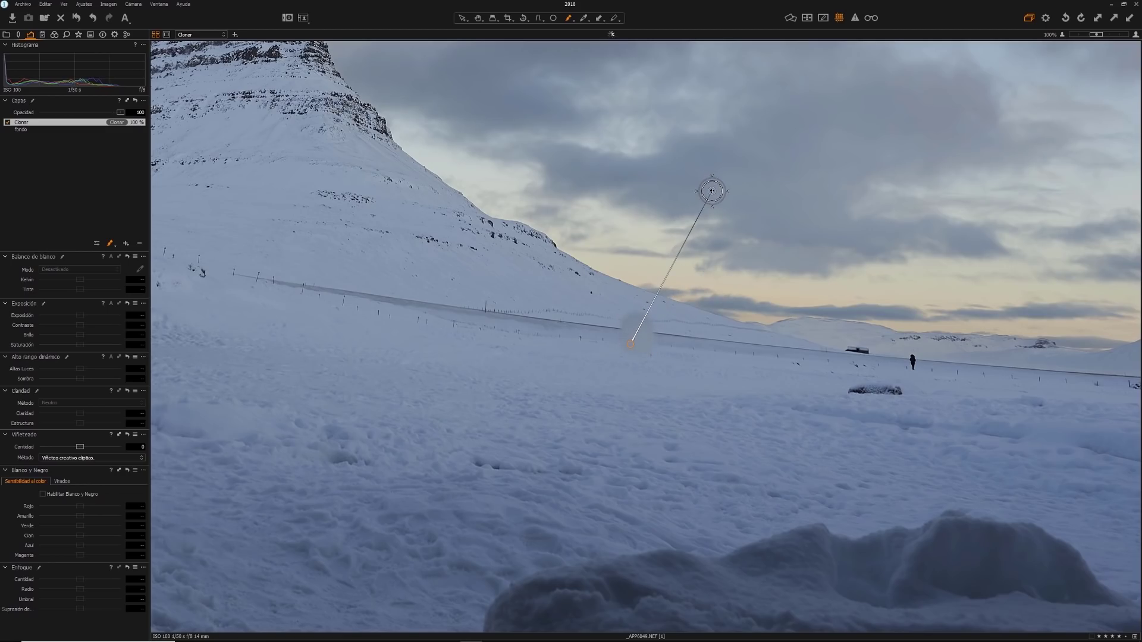
pyautogui.moveTo(710, 191)
pyautogui.mouseDown()
pyautogui.moveTo(624, 217)
pyautogui.moveTo(599, 242)
pyautogui.moveTo(582, 316)
pyautogui.mouseUp()
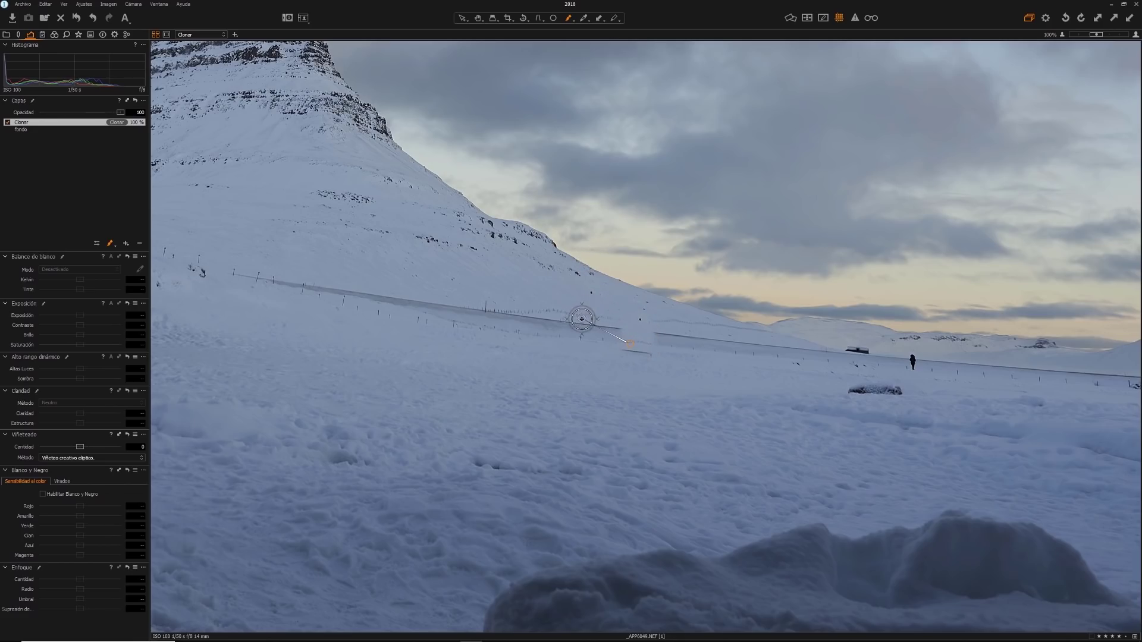
pyautogui.moveTo(581, 321); pyautogui.dragTo(582, 338)
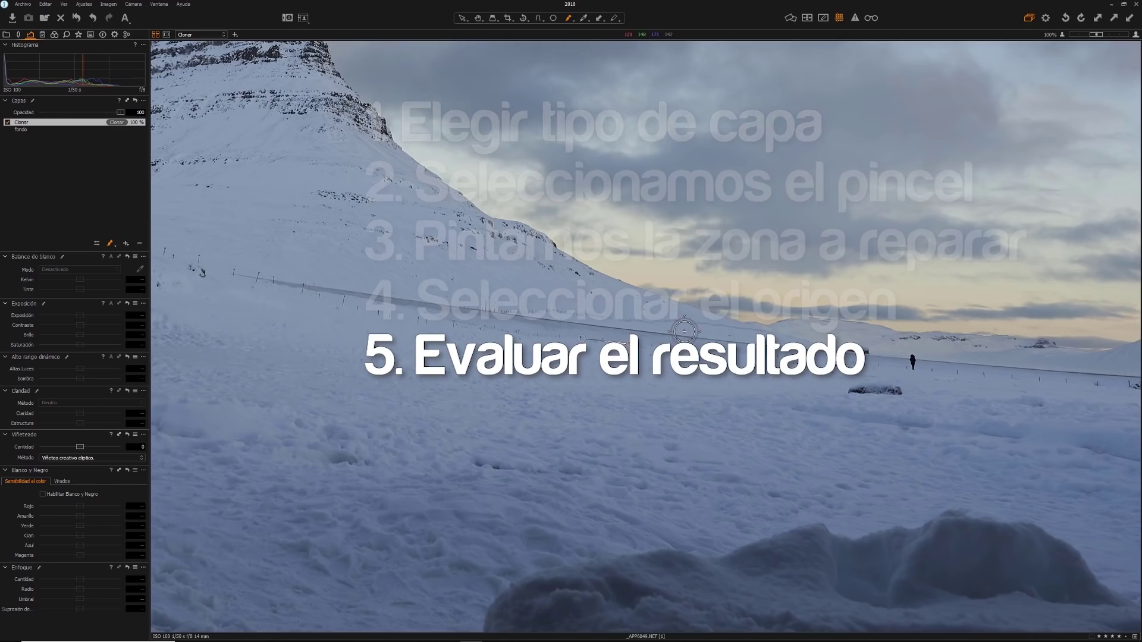
# Check the mask painted over the two people and change the layer's type from Clonar to Corregir
pyautogui.press('m')
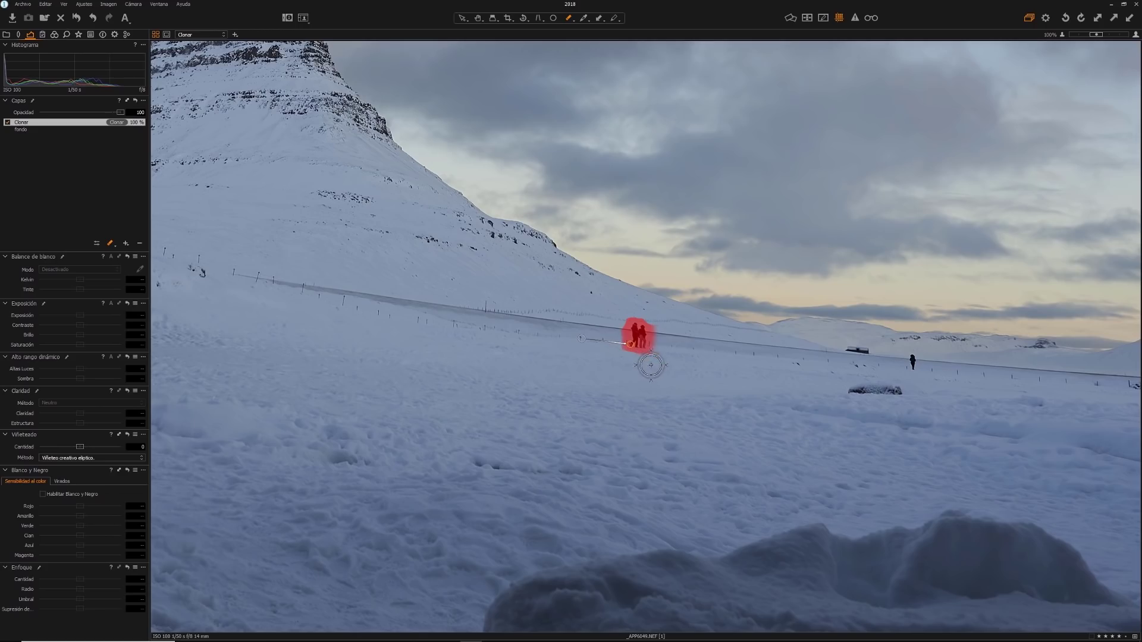
pyautogui.press('m')
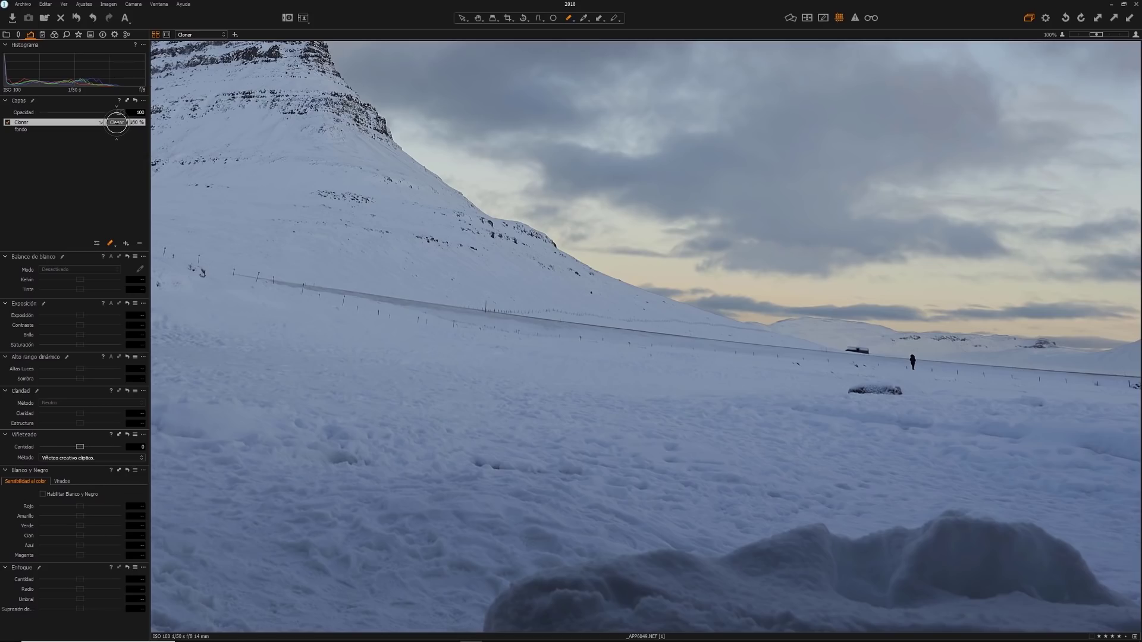
pyautogui.click(117, 122)
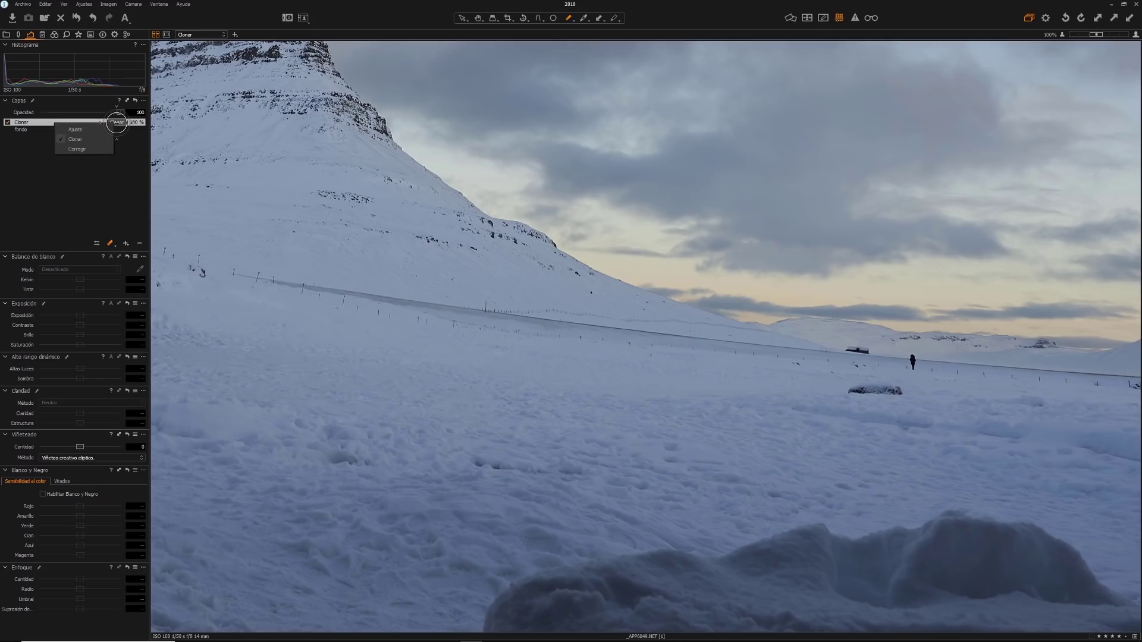
pyautogui.click(96, 148)
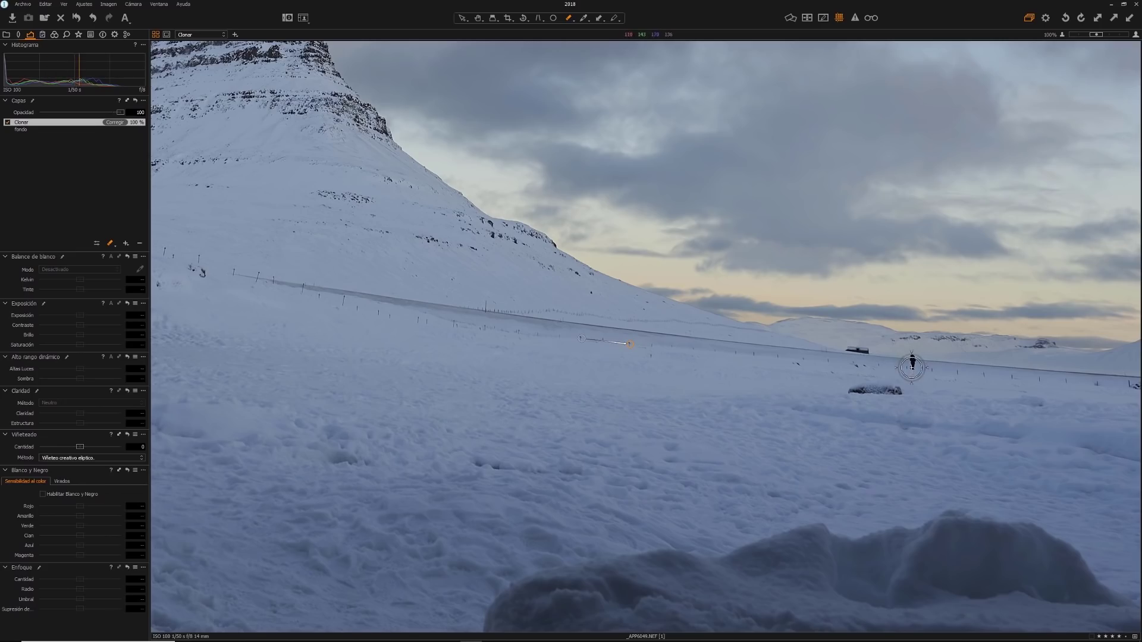
pyautogui.click(913, 360)
pyautogui.click(914, 363)
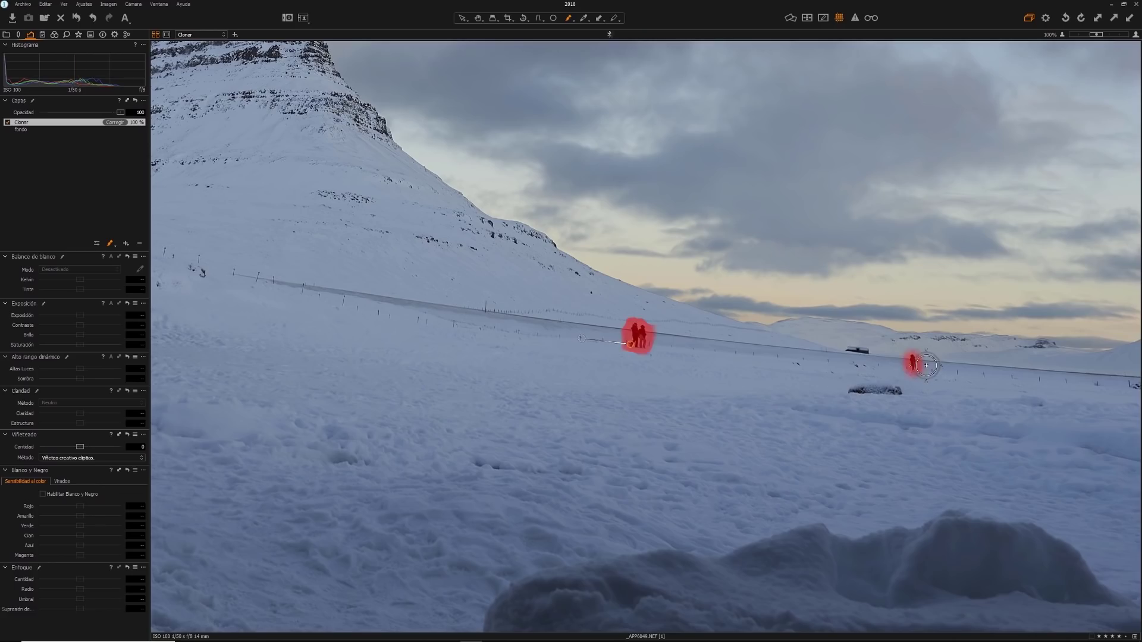
pyautogui.hotkey('ctrl', 'z')
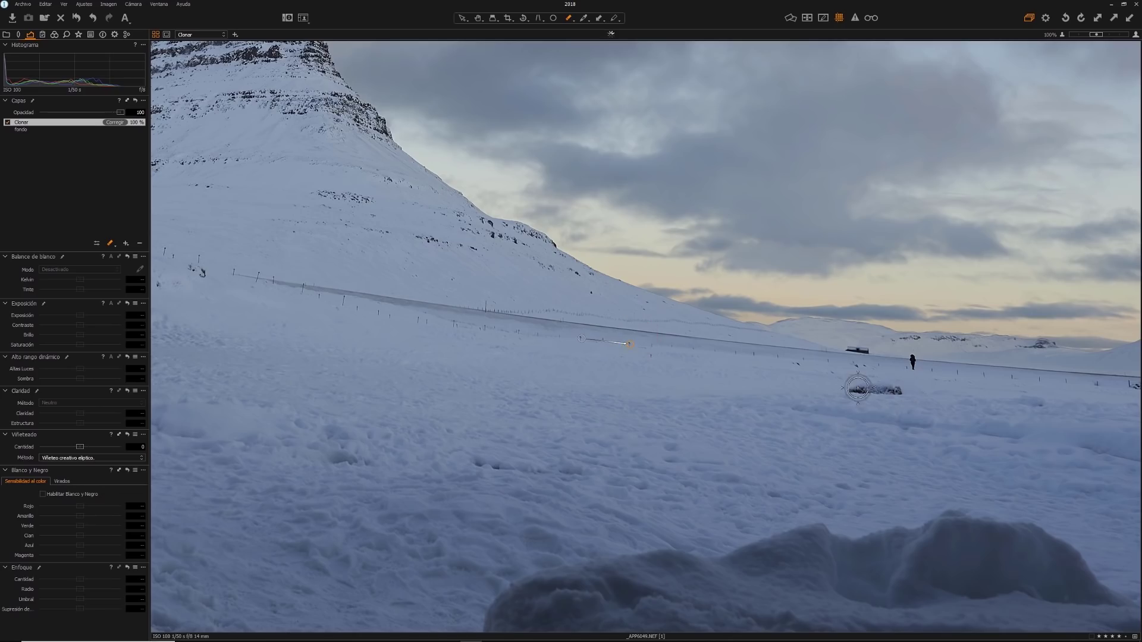
# Remove the lone person near the road on a new layer, trying the Clonar type before switching it to Corregir
pyautogui.click(126, 243)
pyautogui.click(116, 122)
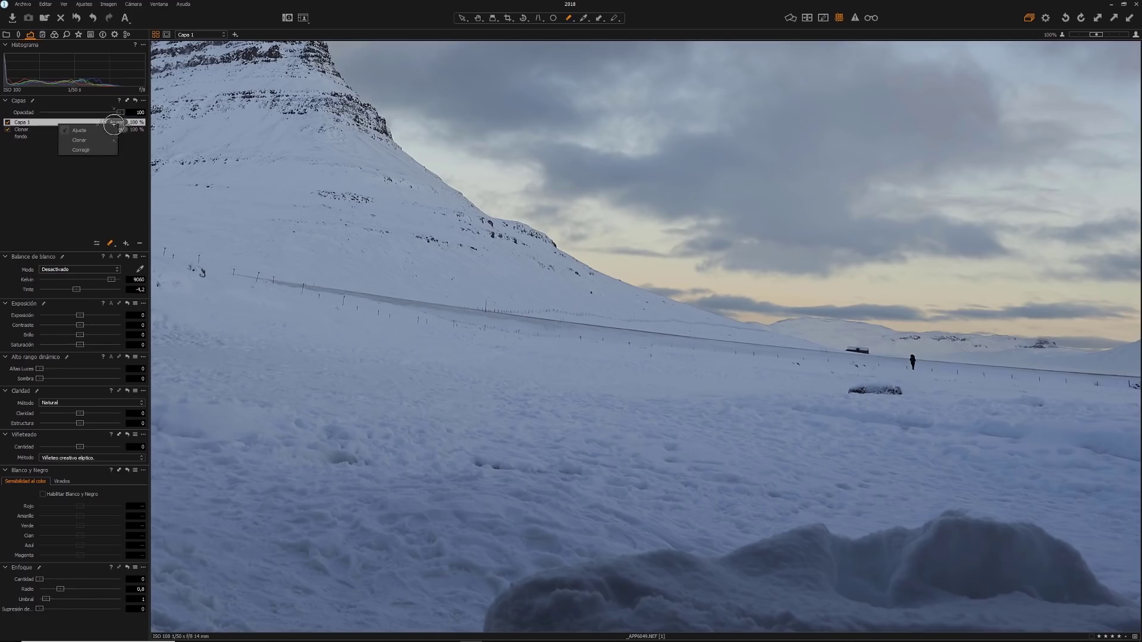
pyautogui.click(100, 139)
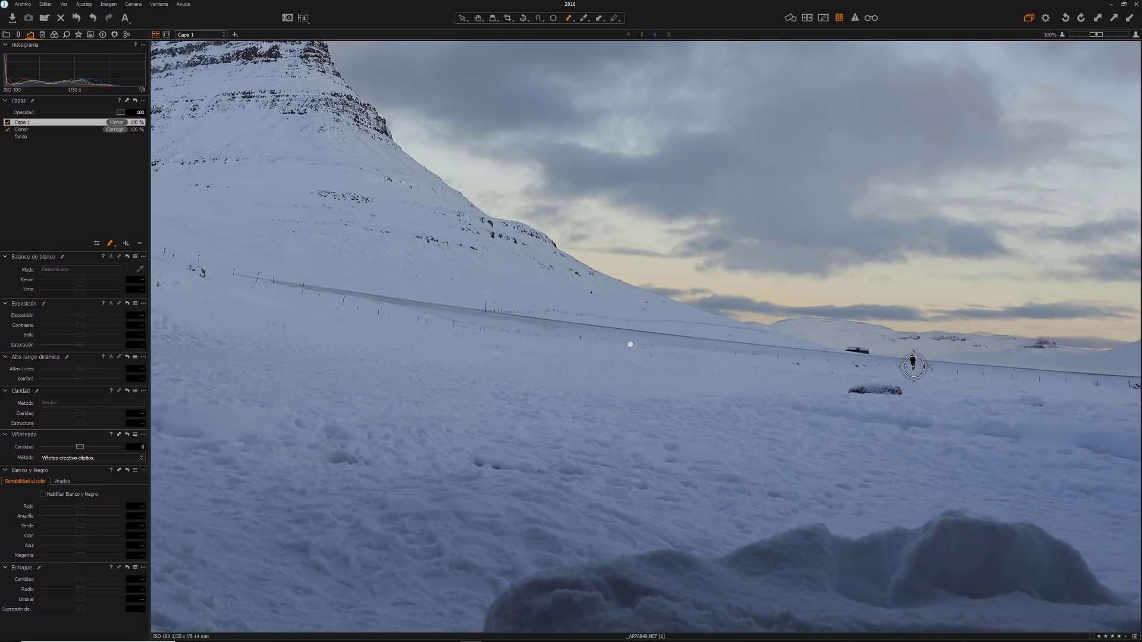
pyautogui.click(913, 364)
pyautogui.click(119, 123)
pyautogui.click(90, 149)
# Remove the leftmost parked cars at the end of the road on a new clone layer and switch it to Corregir
pyautogui.moveTo(976, 437); pyautogui.dragTo(621, 439)
pyautogui.moveTo(860, 444); pyautogui.dragTo(712, 440)
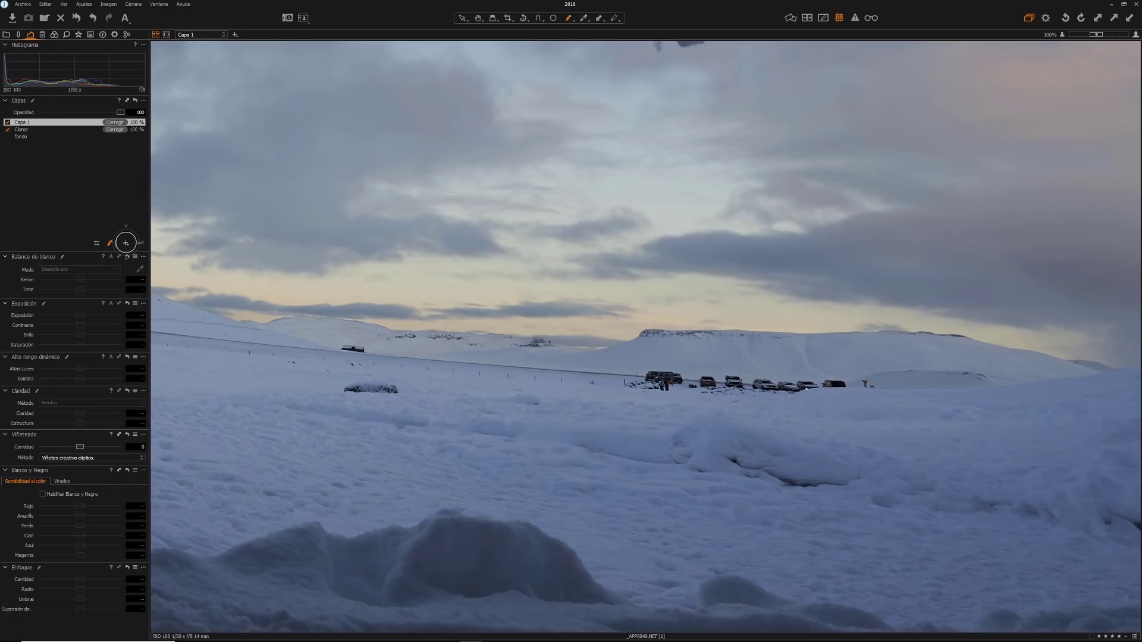
pyautogui.click(125, 242)
pyautogui.click(67, 268)
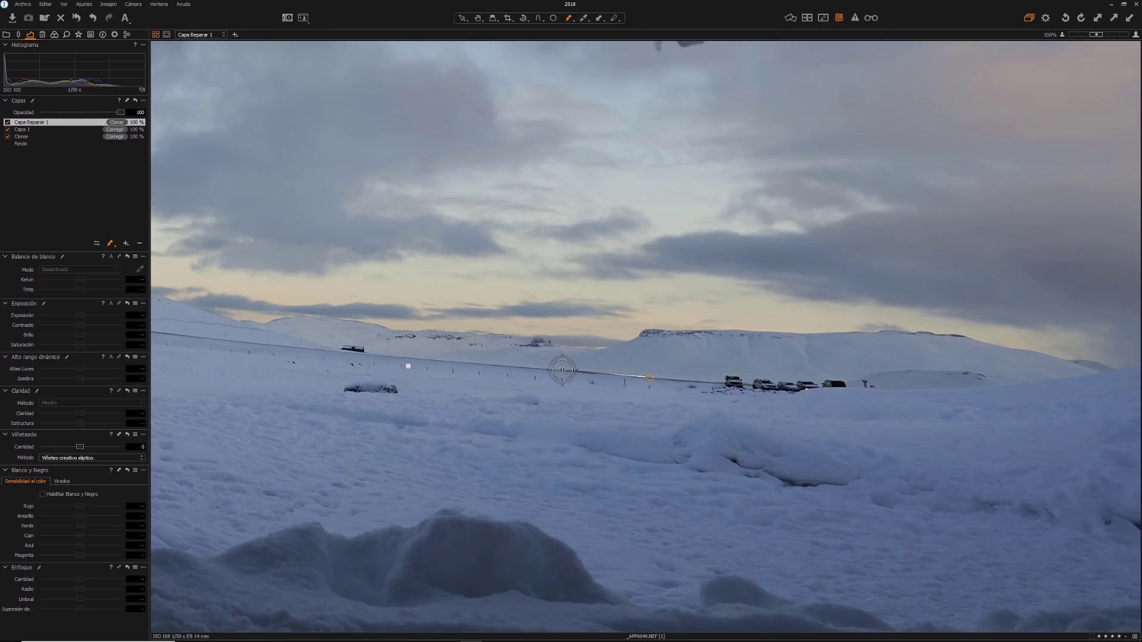
pyautogui.moveTo(723, 381); pyautogui.dragTo(743, 383)
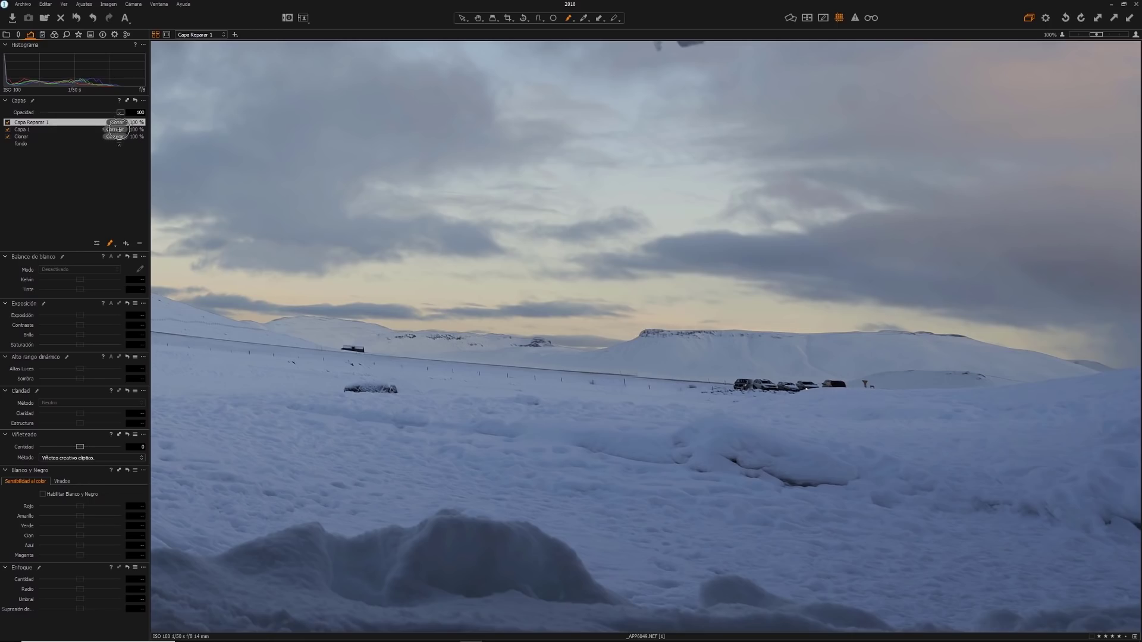
pyautogui.click(117, 122)
pyautogui.click(95, 147)
pyautogui.click(562, 372)
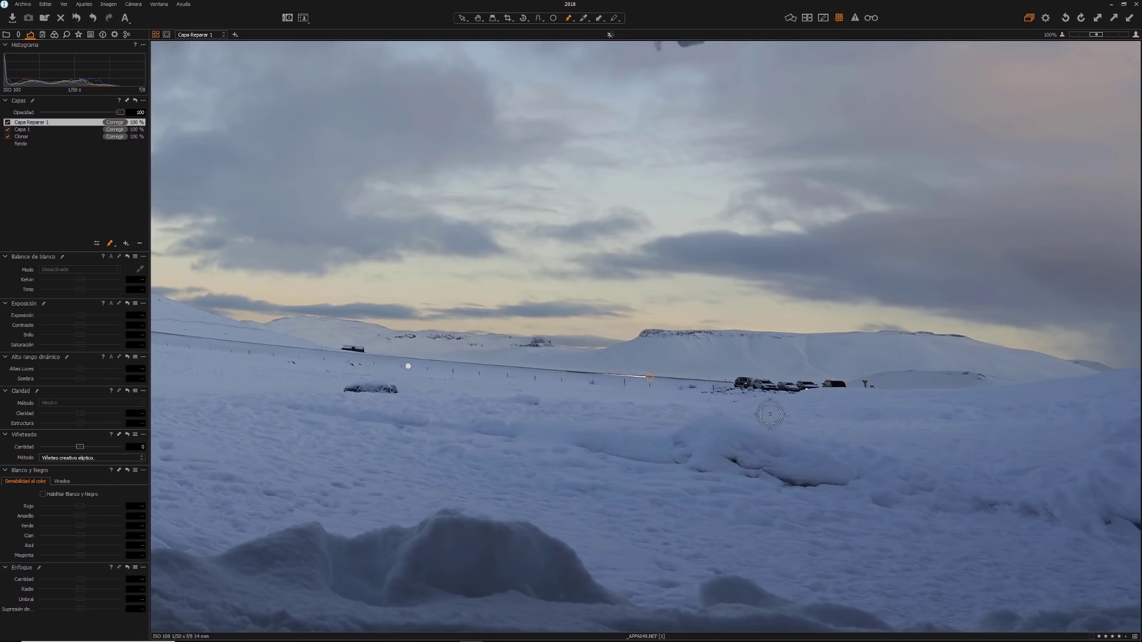
# Remove the remaining parked cars at the end of the road using additional Corregir layers
pyautogui.click(126, 243)
pyautogui.moveTo(711, 384)
pyautogui.mouseDown()
pyautogui.moveTo(842, 386)
pyautogui.moveTo(759, 386)
pyautogui.mouseUp()
pyautogui.click(60, 129)
pyautogui.click(60, 143)
pyautogui.rightClick(19, 129)
pyautogui.click(54, 238)
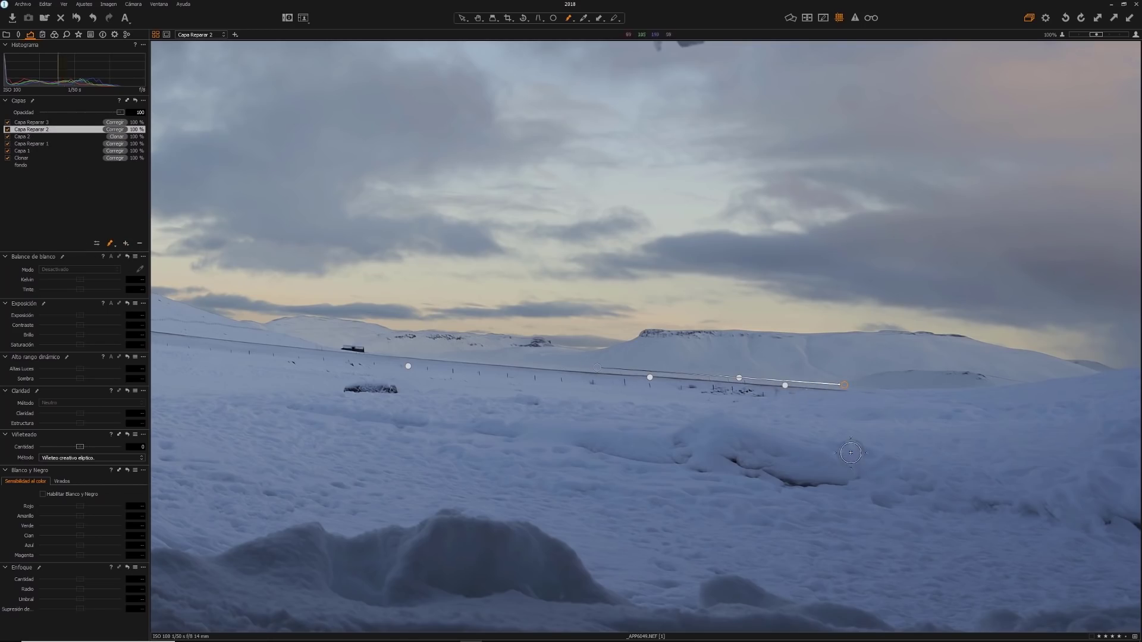
# Inspect the retouched areas along the road at 100% with the background layer selected and view the whole photo
pyautogui.moveTo(510, 457); pyautogui.dragTo(705, 456)
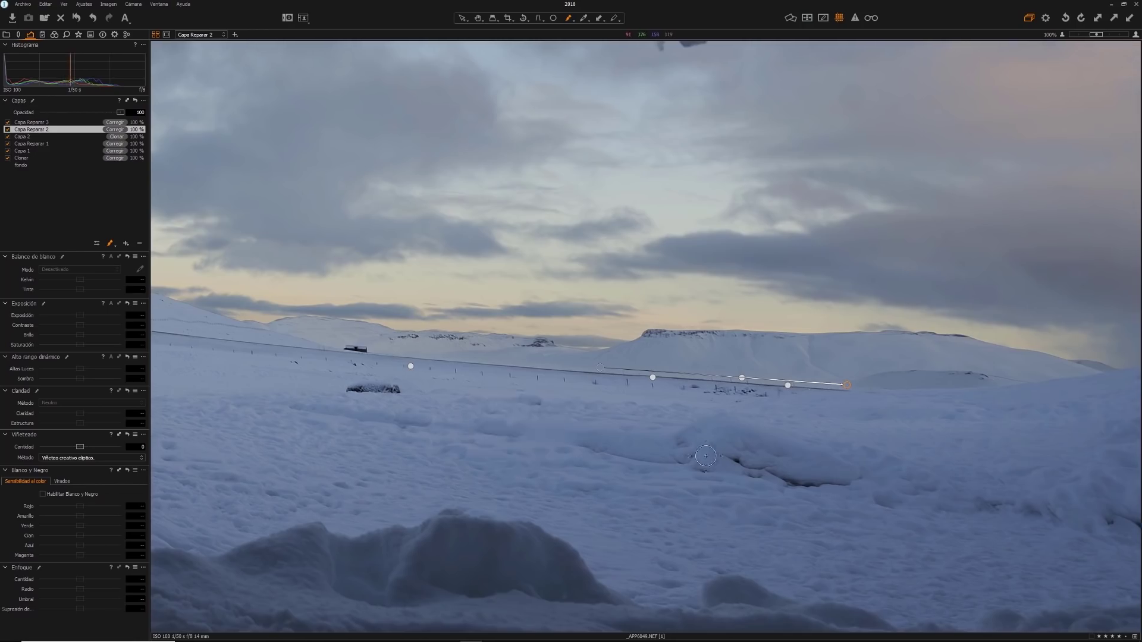
pyautogui.click(623, 367)
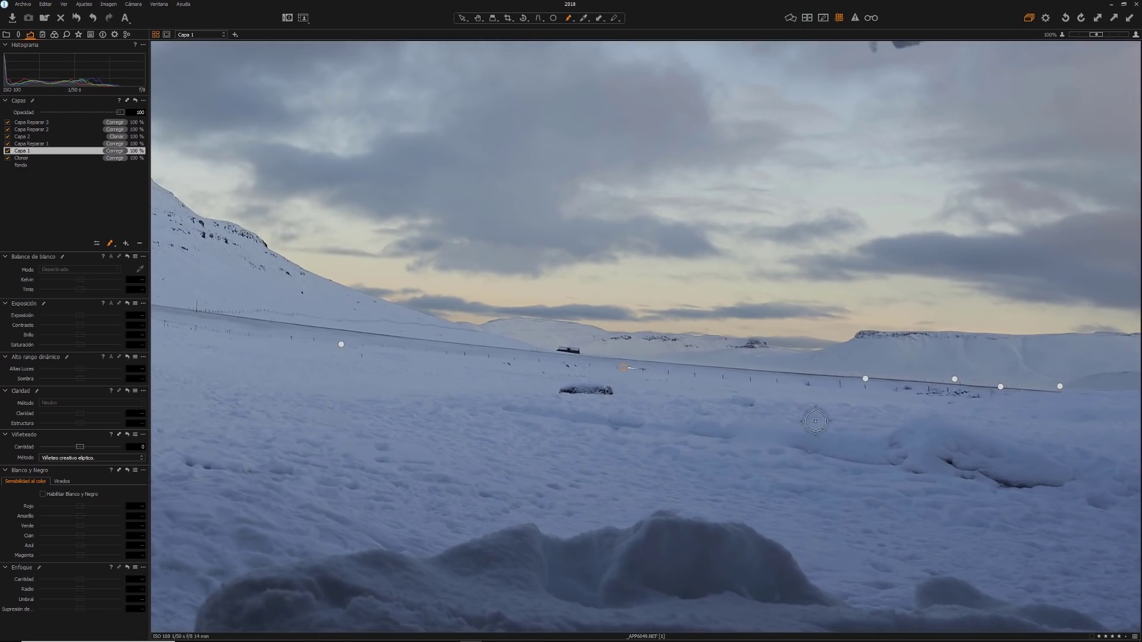
pyautogui.moveTo(459, 447); pyautogui.dragTo(637, 458)
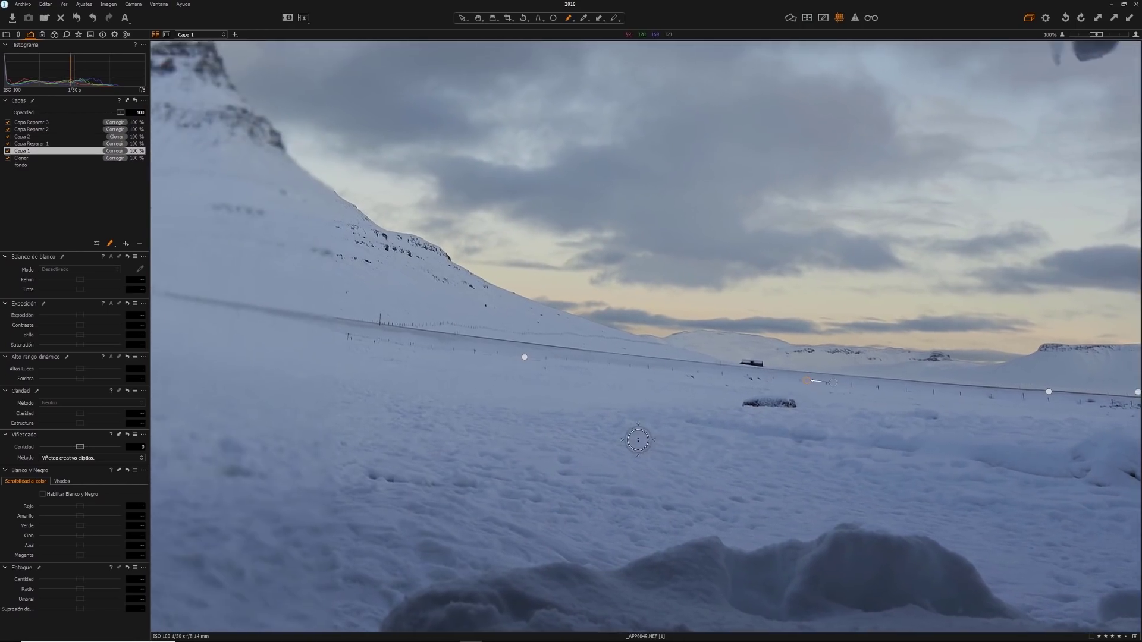
pyautogui.click(36, 164)
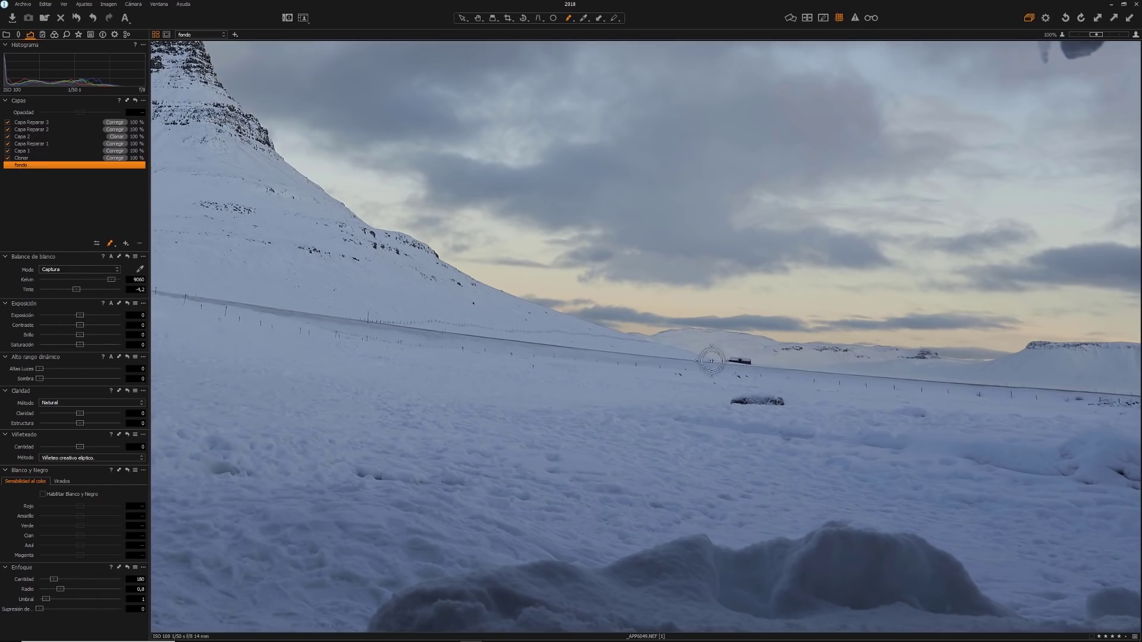
pyautogui.moveTo(799, 400); pyautogui.dragTo(831, 410)
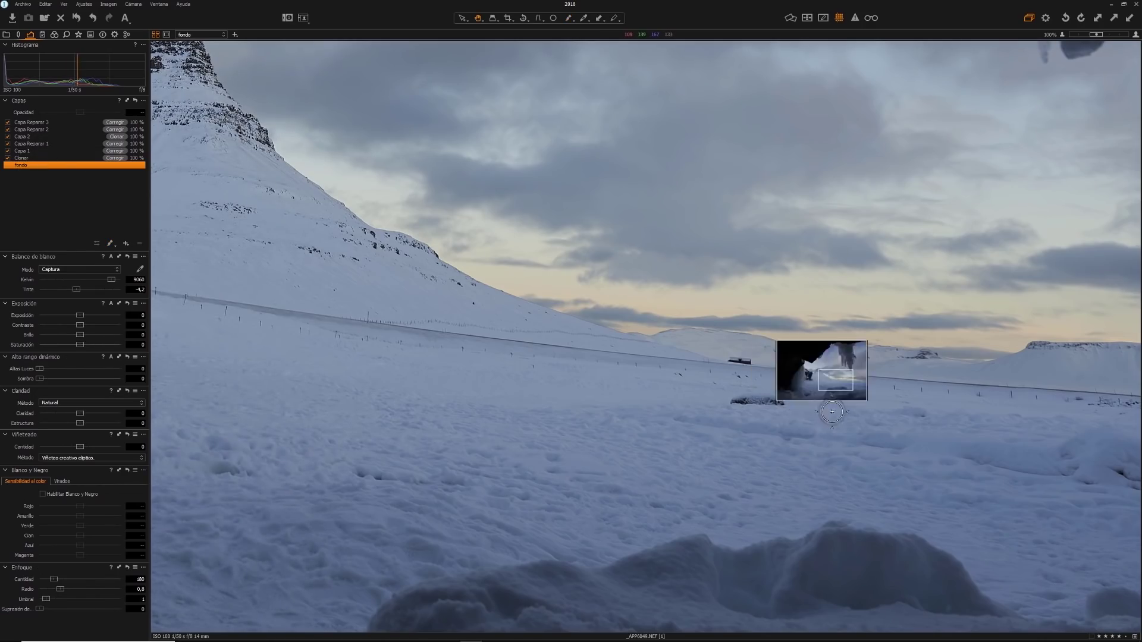
pyautogui.press('space')
pyautogui.moveTo(988, 442); pyautogui.dragTo(761, 427)
pyautogui.moveTo(950, 461); pyautogui.dragTo(750, 434)
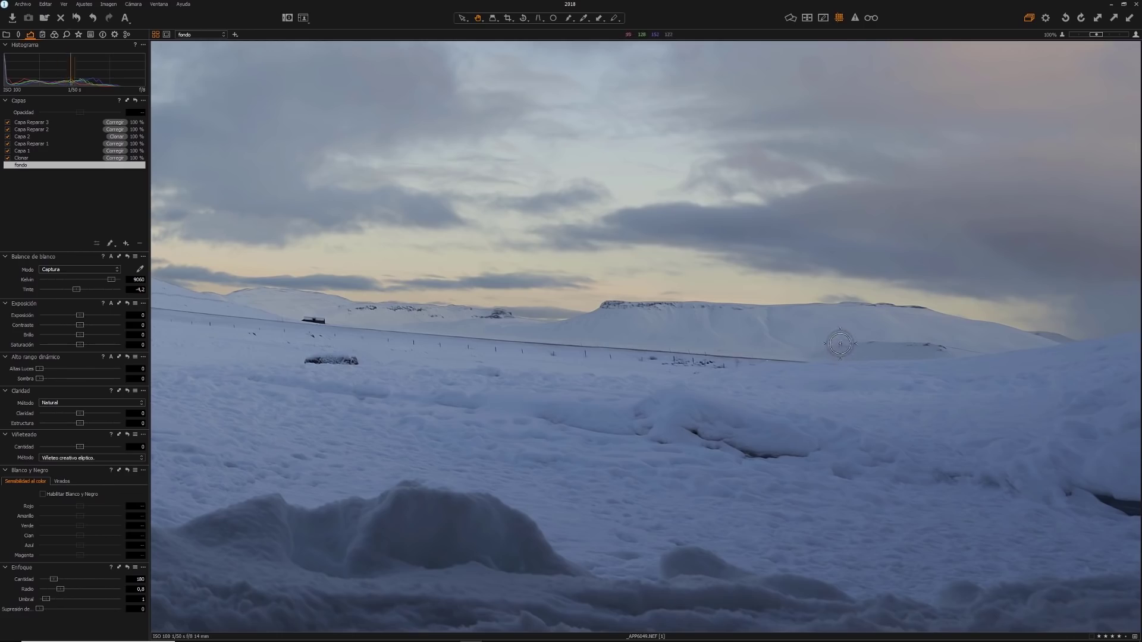
pyautogui.doubleClick(731, 453)
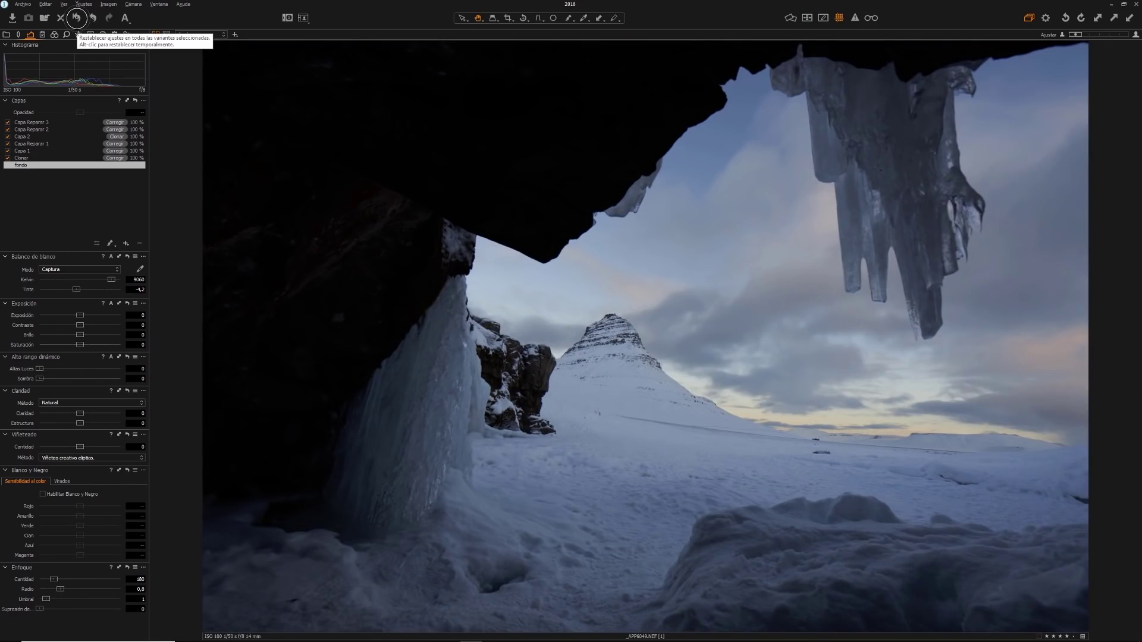
# Compare the retouched photo with the original by temporarily resetting its adjustments, and inspect the end of the road at 100%
pyautogui.click(76, 18)
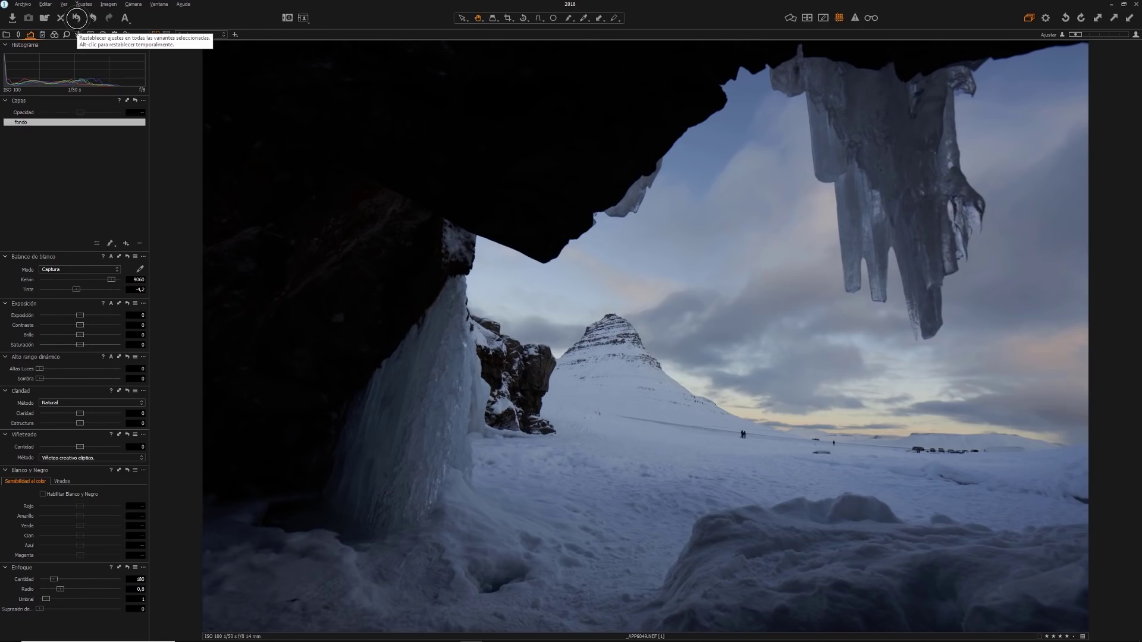
pyautogui.click(969, 453)
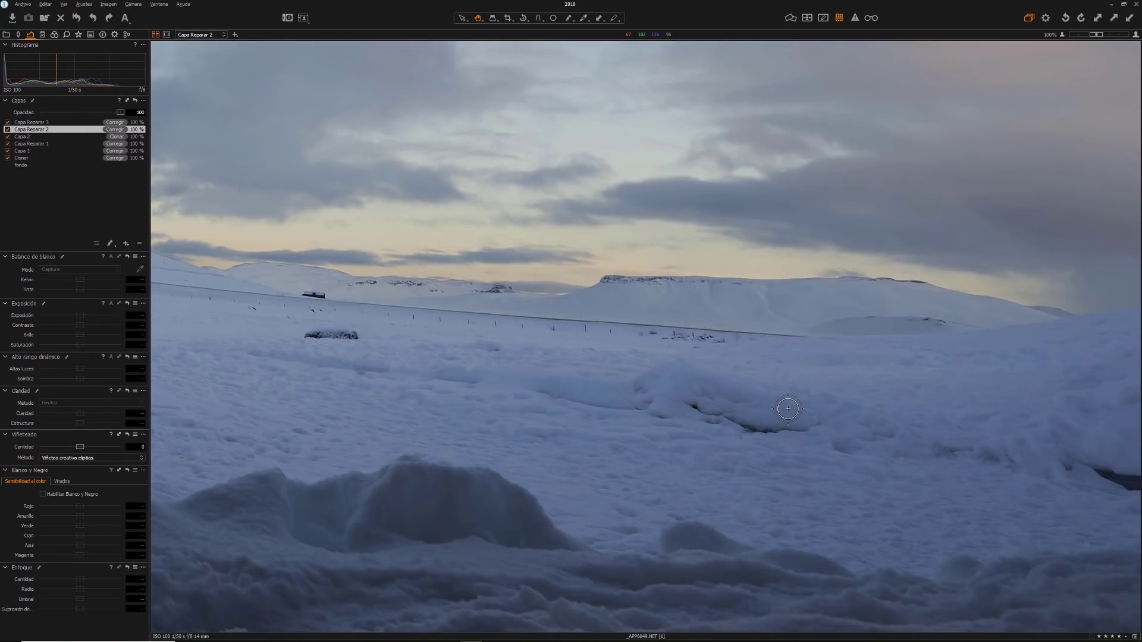
pyautogui.hotkey('ctrl', '0')
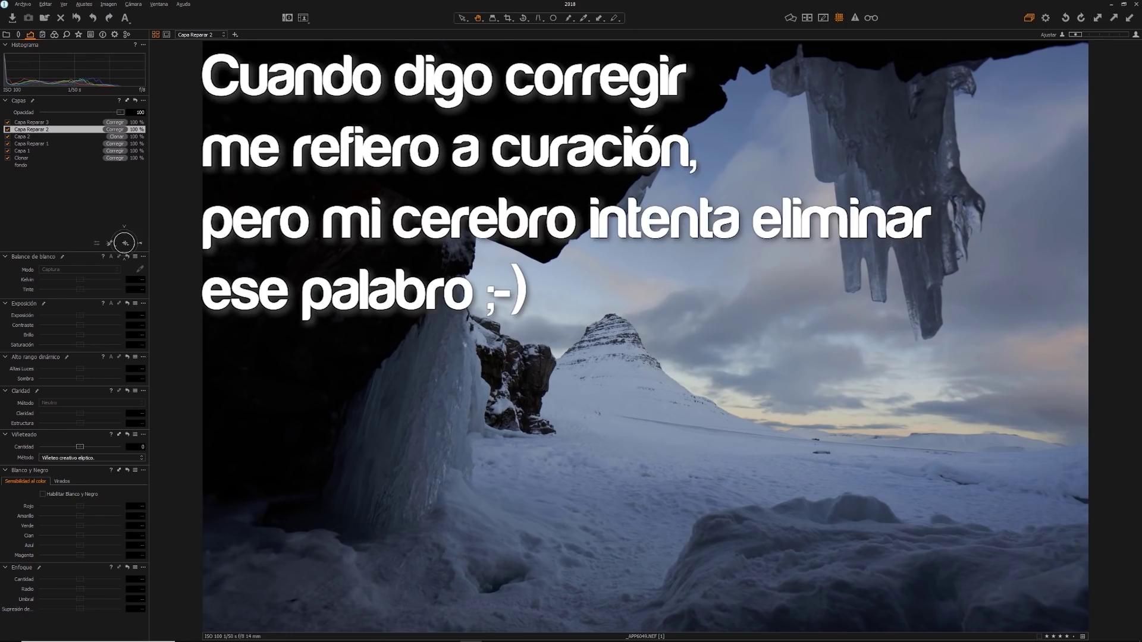
# Retouch the foreground snow below the frozen waterfall on a new Clonar layer and switch that layer's type to Corregir
pyautogui.click(125, 243)
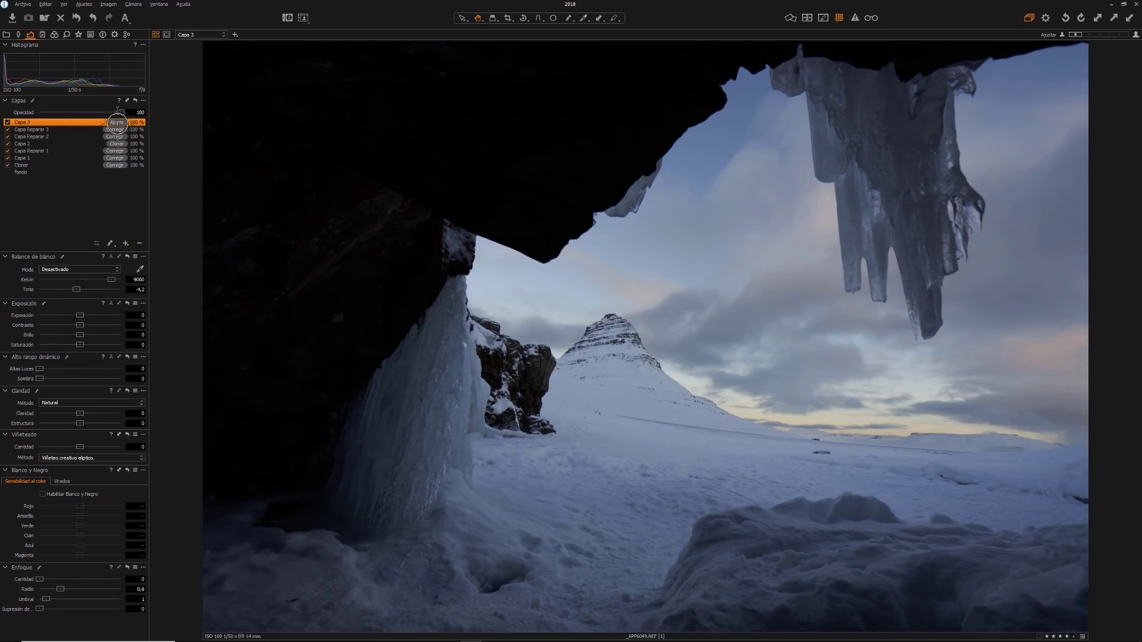
pyautogui.click(116, 122)
pyautogui.click(90, 141)
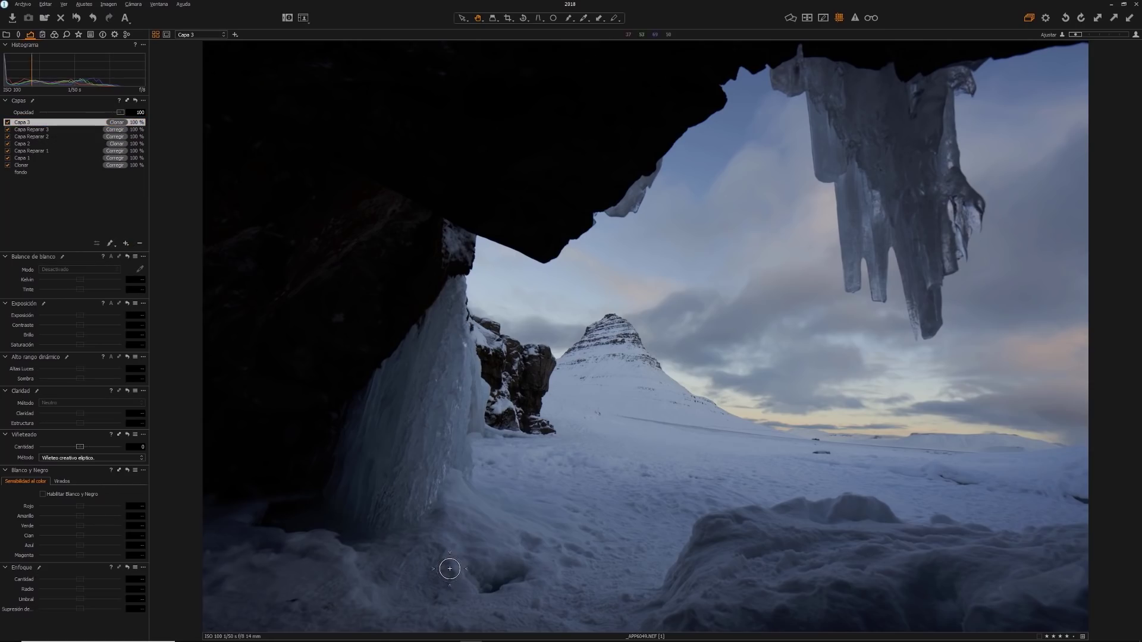
pyautogui.press('b')
pyautogui.moveTo(445, 583); pyautogui.dragTo(487, 595)
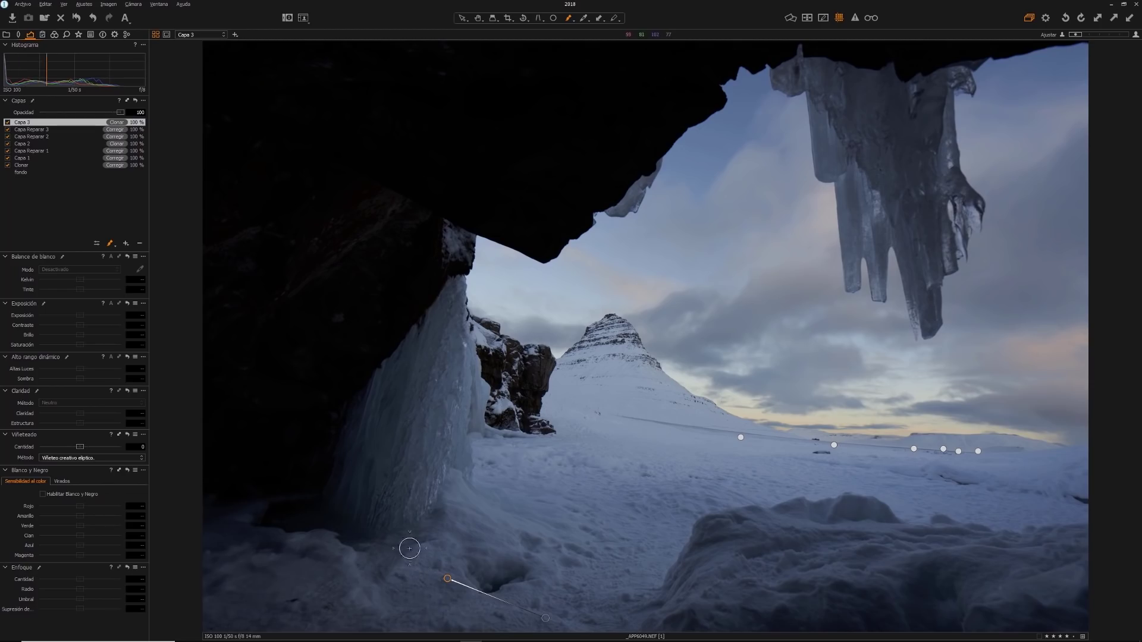
pyautogui.click(116, 122)
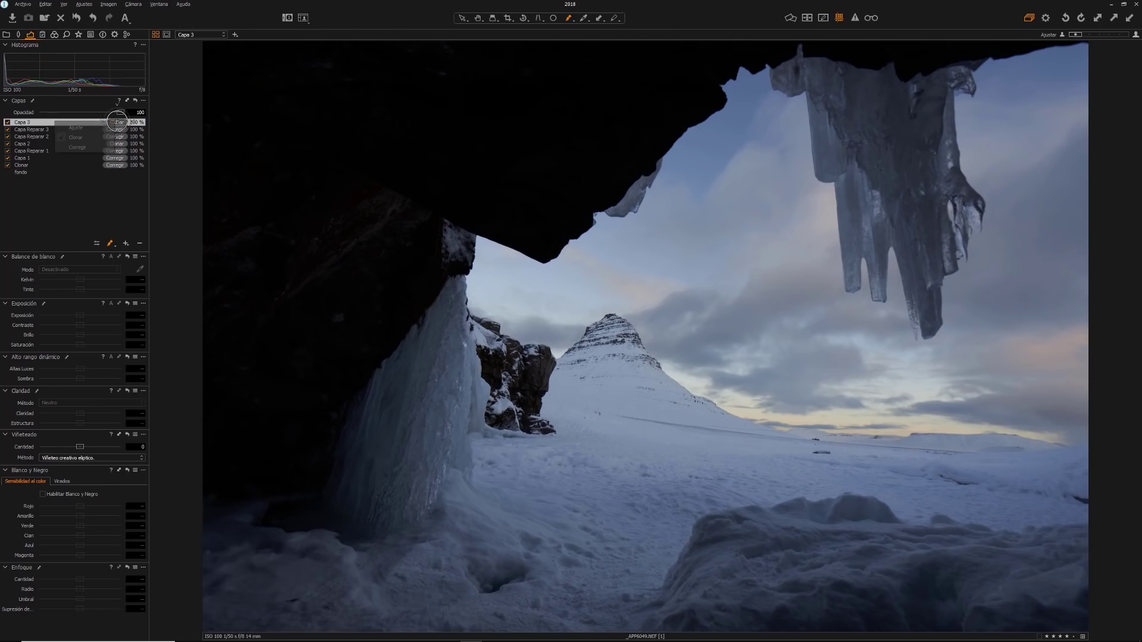
pyautogui.click(78, 147)
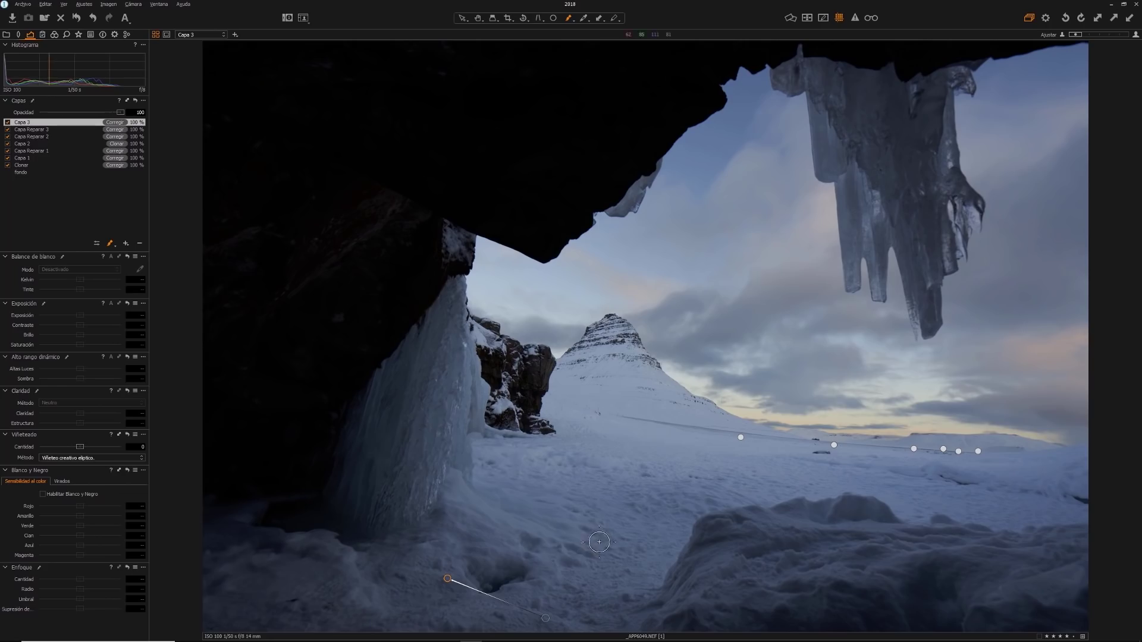